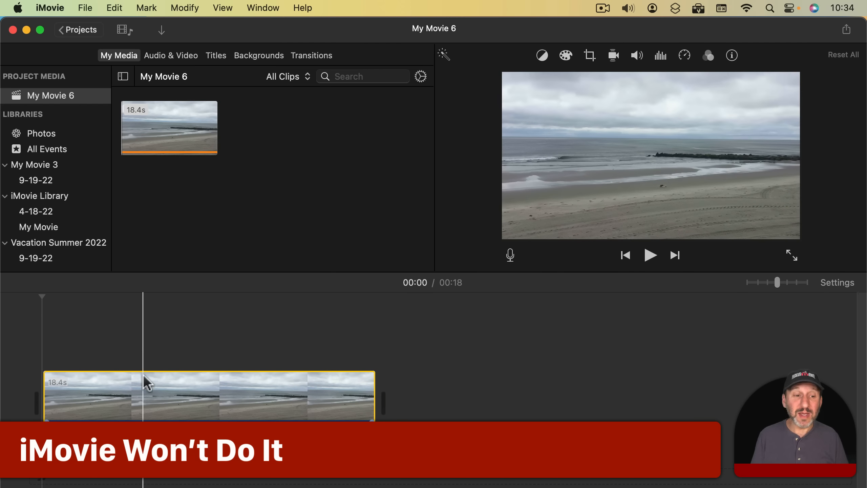
Crop the beach clip in the timeline with Crop to Fill, using a smaller centred frame, and apply the crop.
click(131, 386)
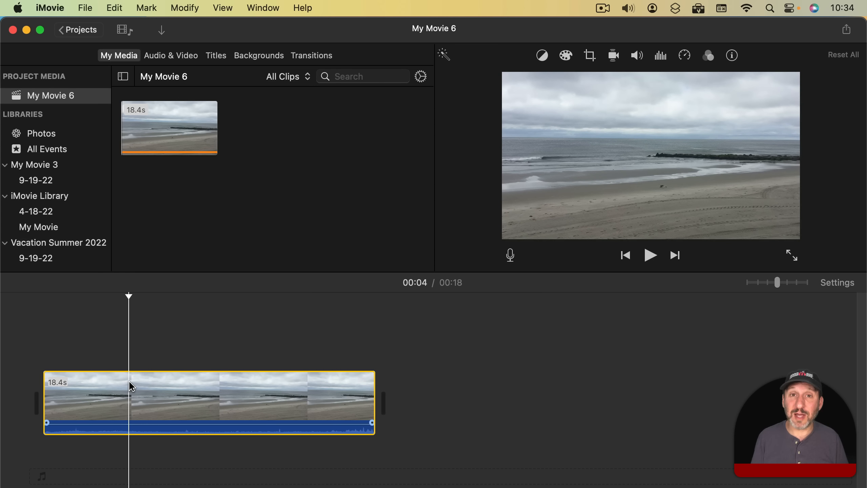
click(591, 56)
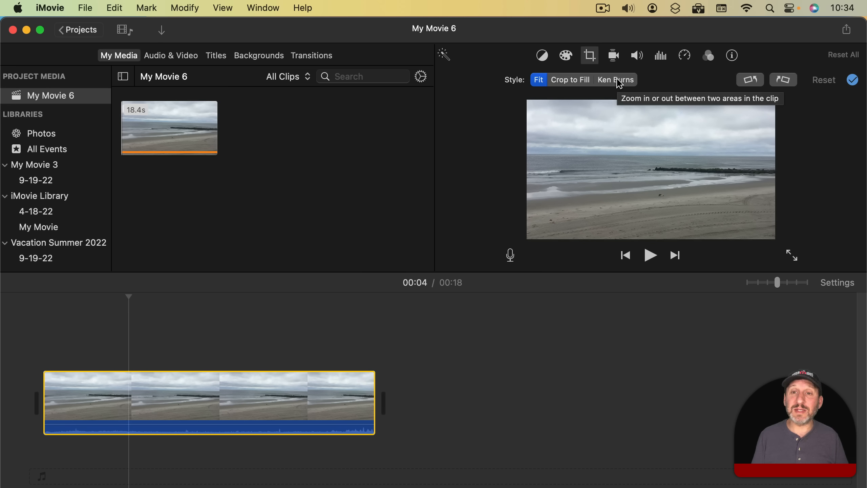
click(575, 86)
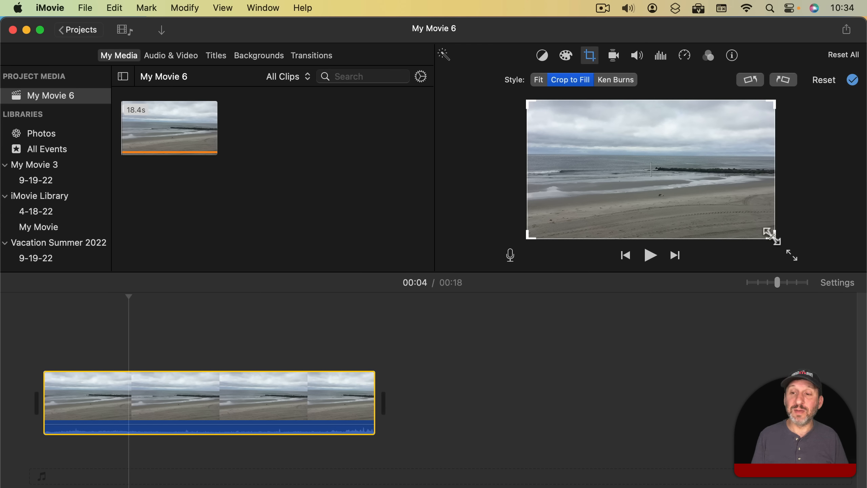
drag(768, 233, 713, 205)
drag(636, 173, 662, 188)
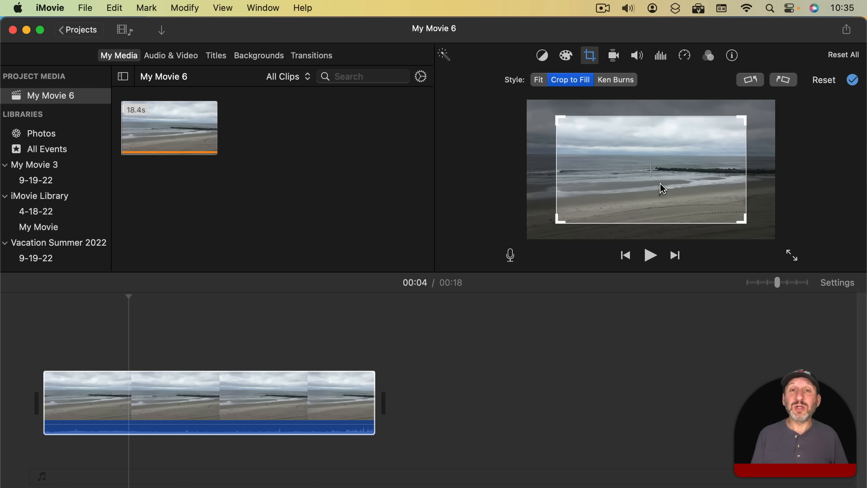
click(853, 81)
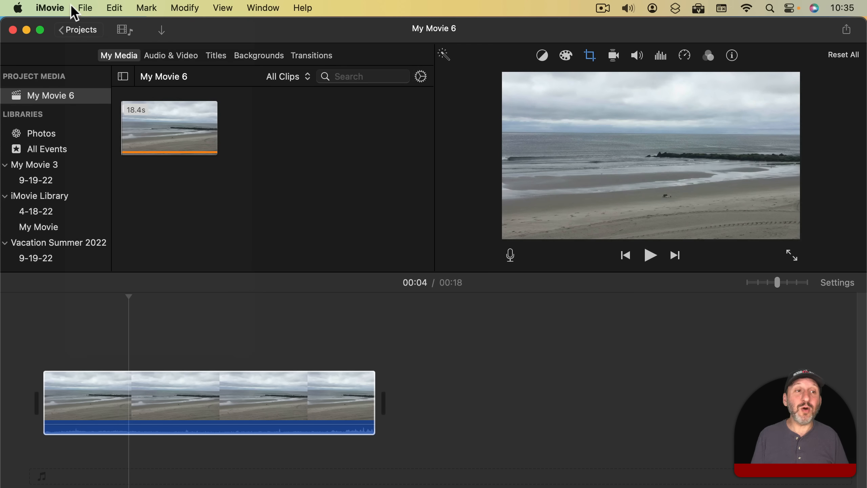
Examine the resolution choices in the movie's file export settings and close them without exporting.
click(85, 8)
mouse_move(137, 229)
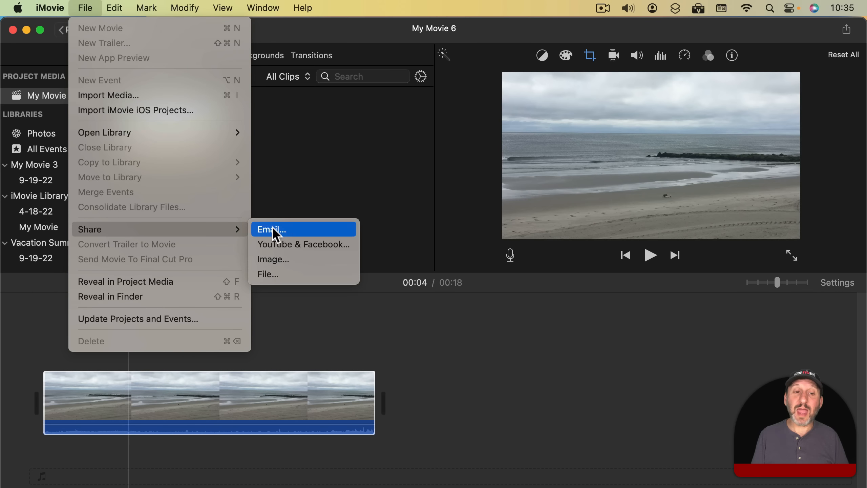
click(290, 274)
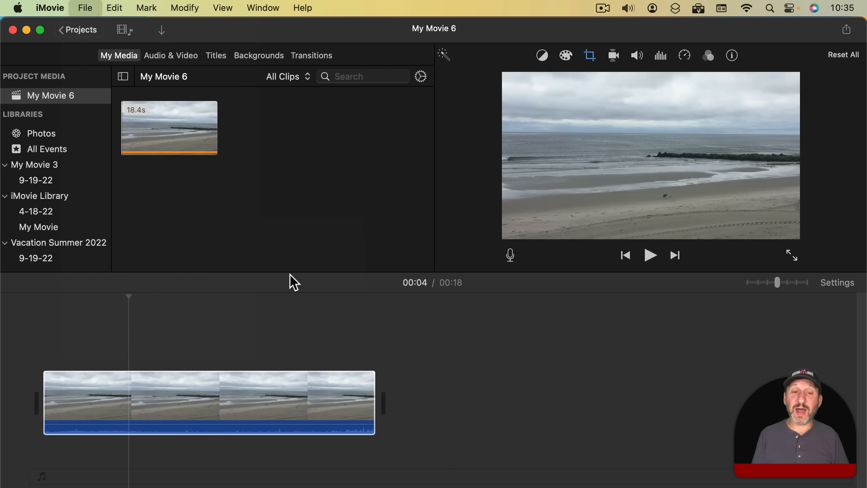
click(528, 178)
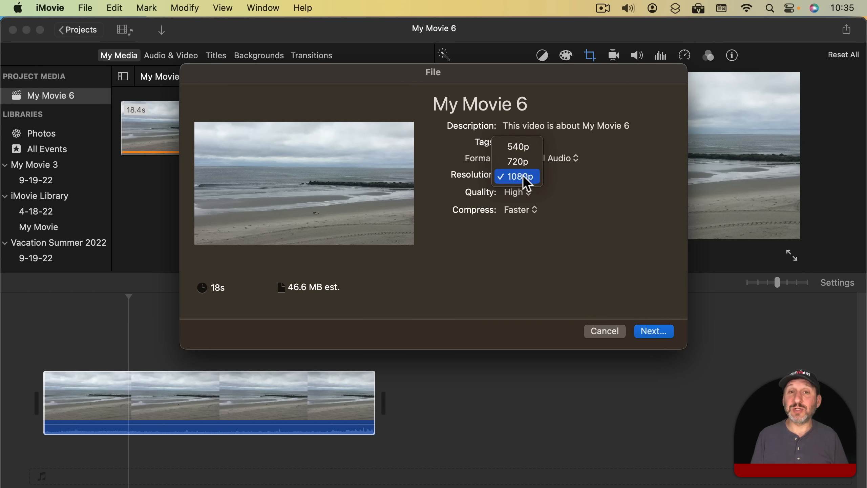
click(526, 181)
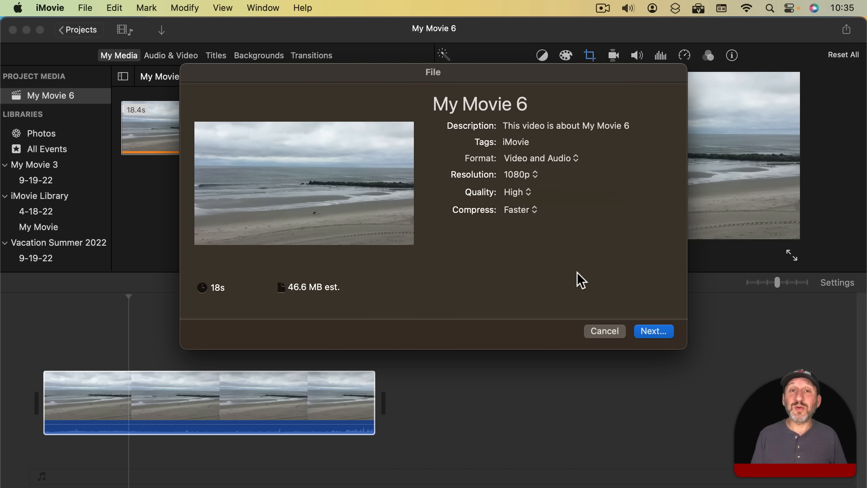
click(606, 332)
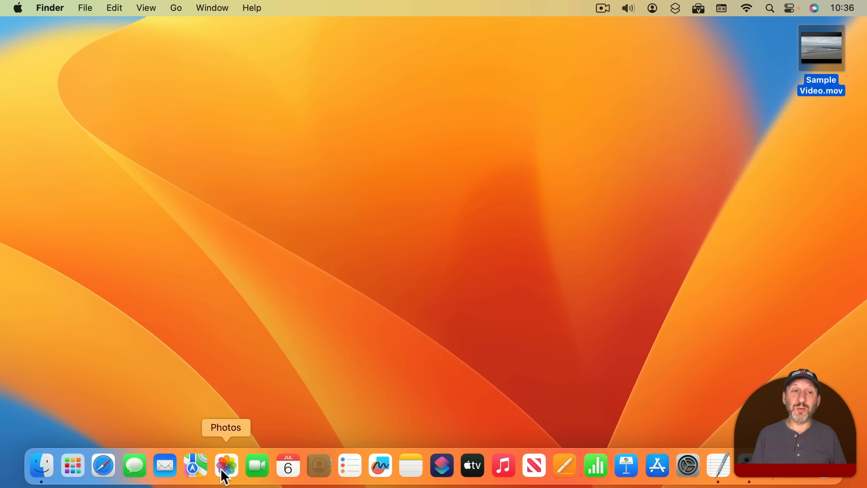
Switch to Photos, shrink its window to expose the desktop, and import Sample Video.mov into the library.
click(226, 472)
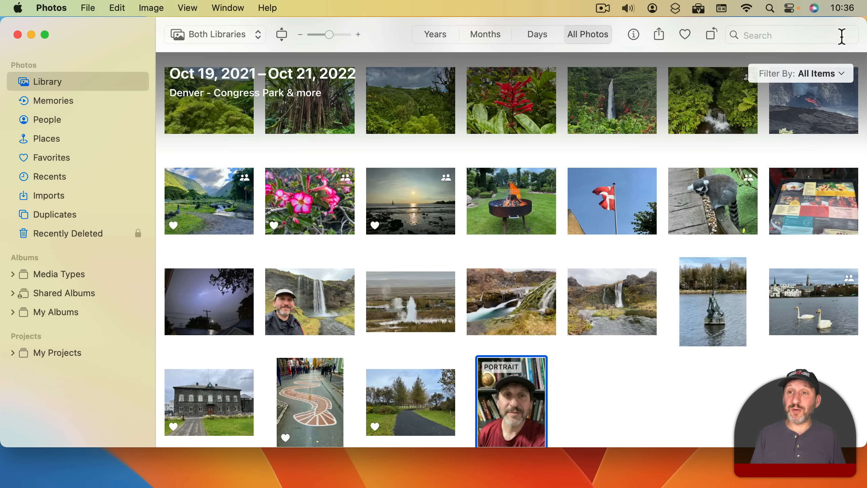
drag(859, 22, 724, 19)
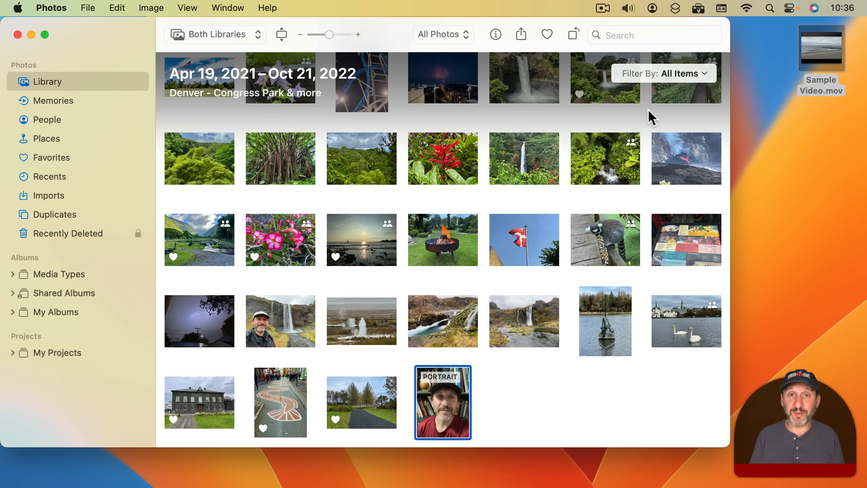
drag(812, 66, 530, 380)
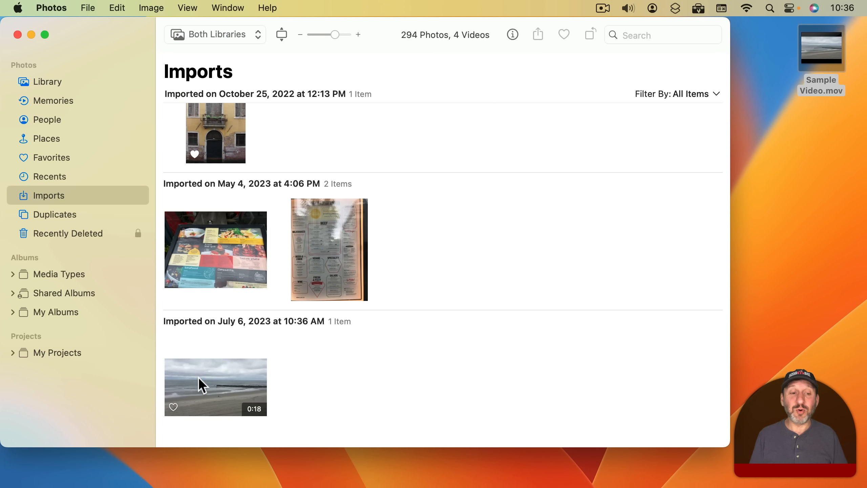
Open the newly imported beach video for editing and bring up its crop controls.
click(198, 377)
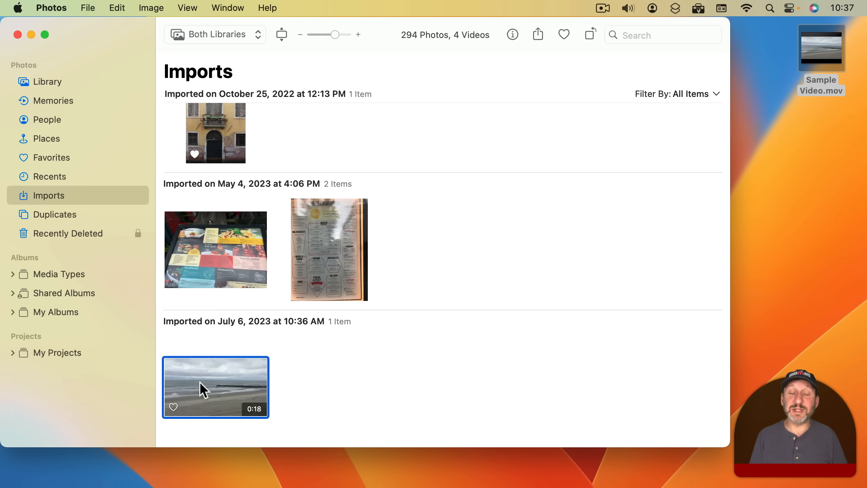
double_click(225, 380)
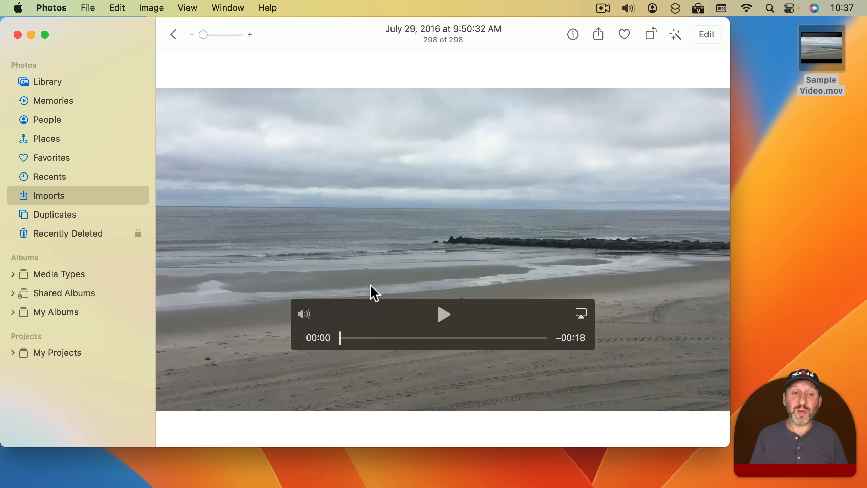
click(704, 35)
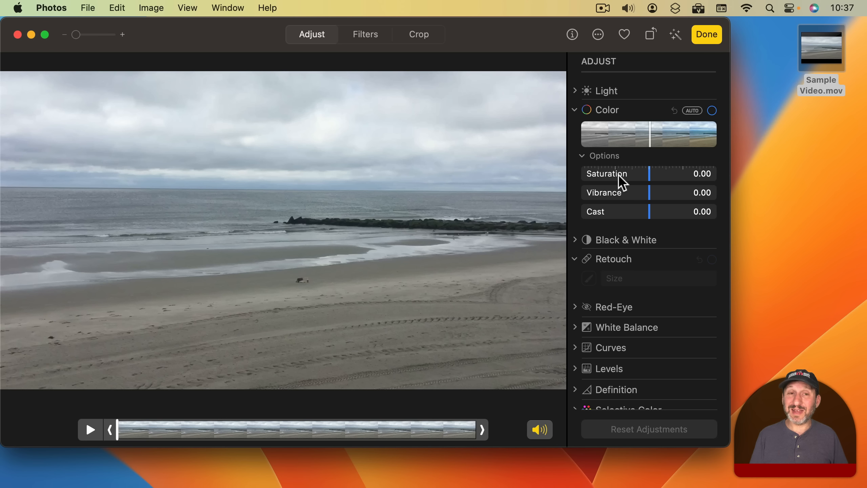
click(363, 35)
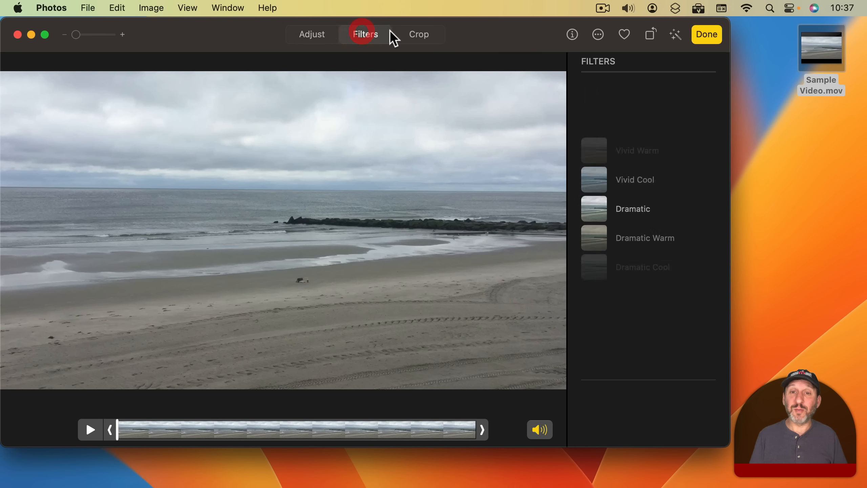
click(414, 39)
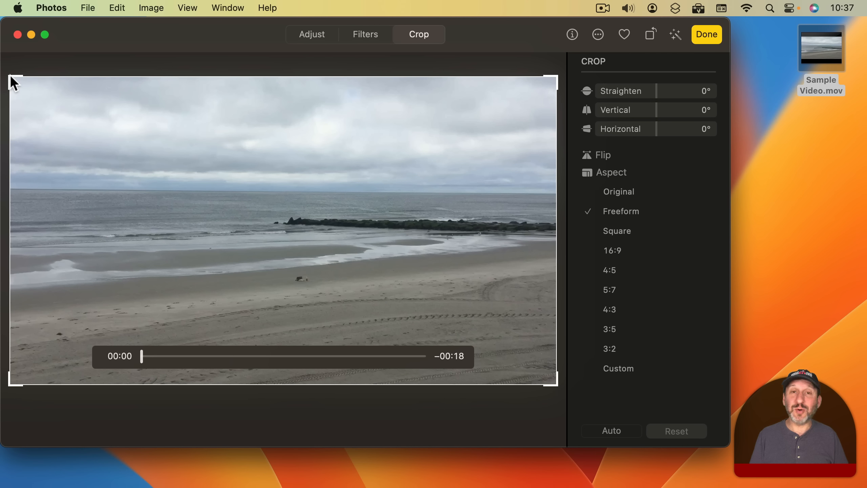
Try a freeform crop around the jetty and shoreline, and revert the video to its original framing.
drag(13, 82, 142, 124)
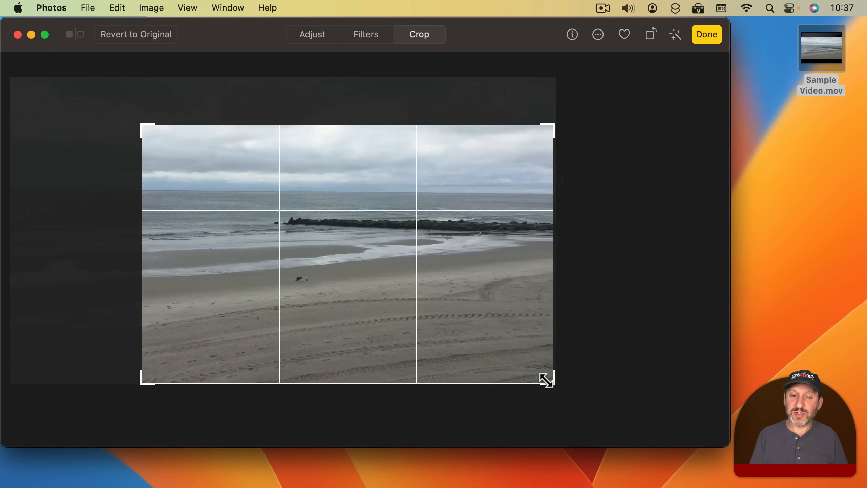
drag(546, 380, 429, 323)
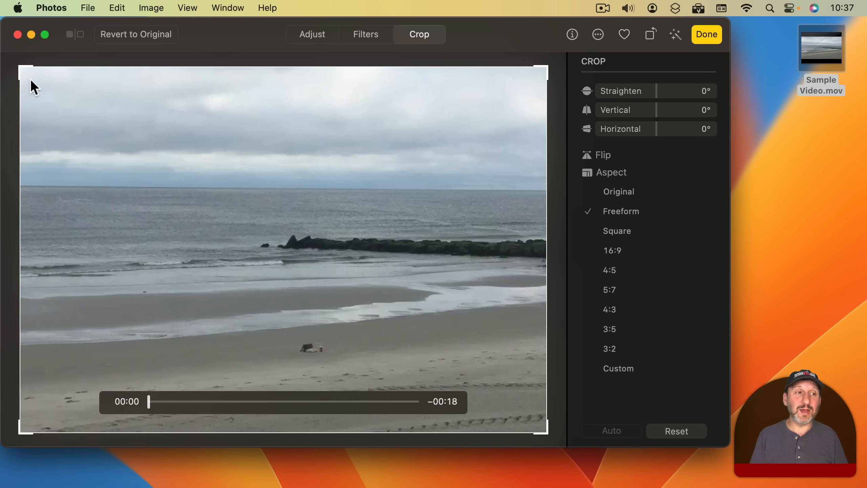
mouse_move(19, 68)
mouse_down()
mouse_move(1, 52)
mouse_move(31, 71)
mouse_up()
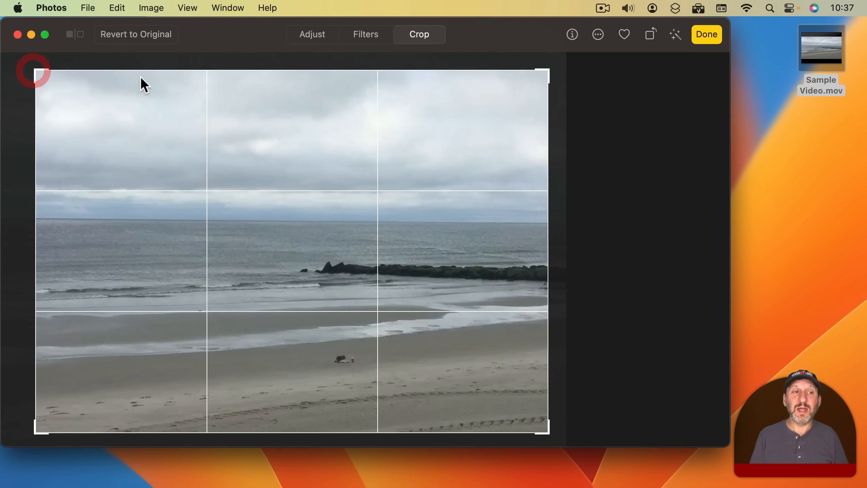
click(146, 37)
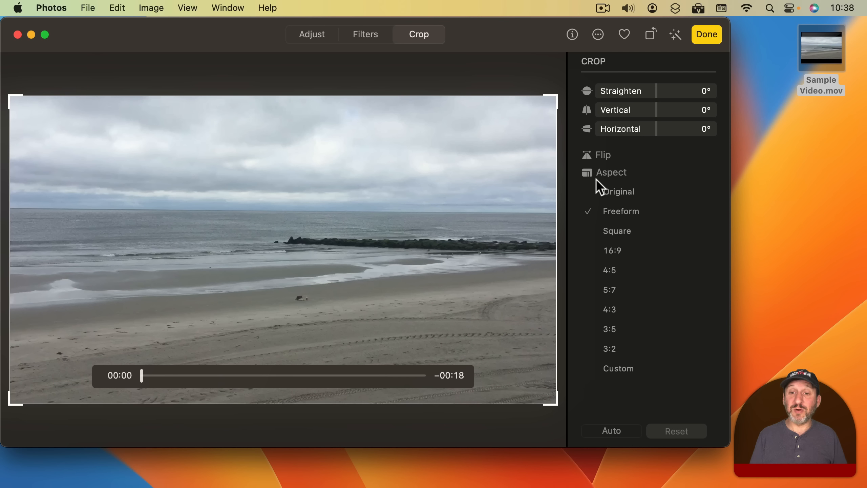
Crop the beach video to a tighter, repositioned Square frame and export the saved result to the desktop.
click(614, 231)
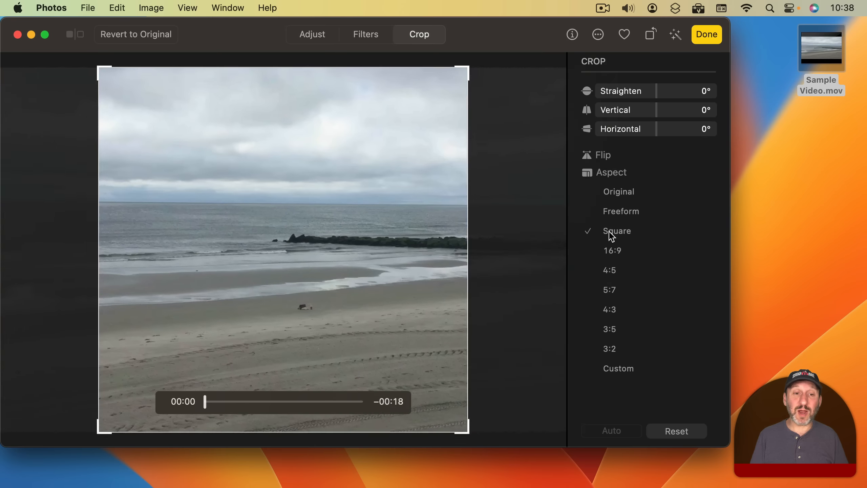
drag(466, 68, 367, 176)
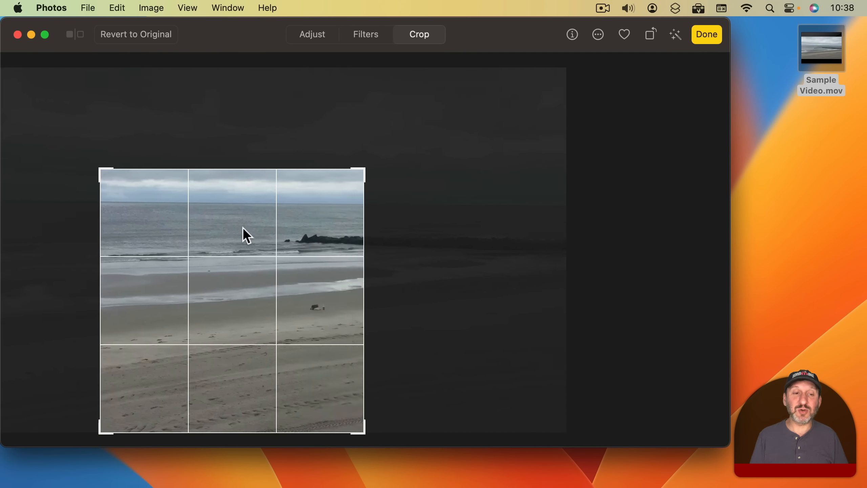
drag(196, 224, 164, 292)
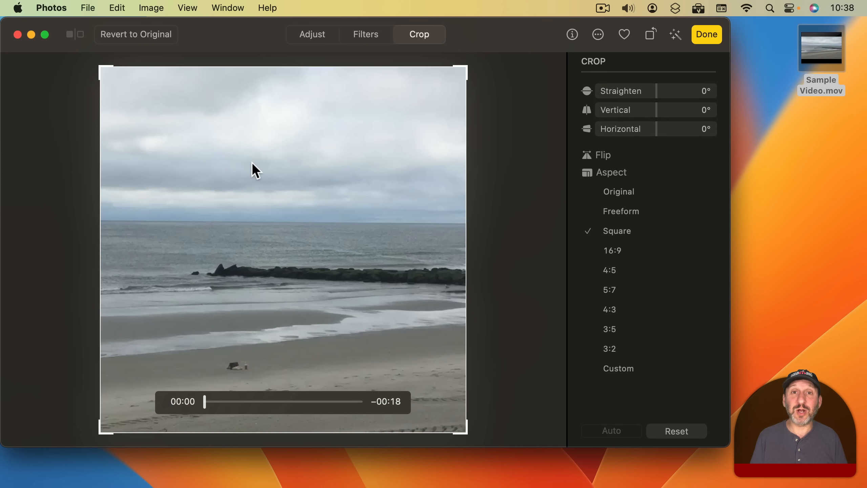
click(709, 33)
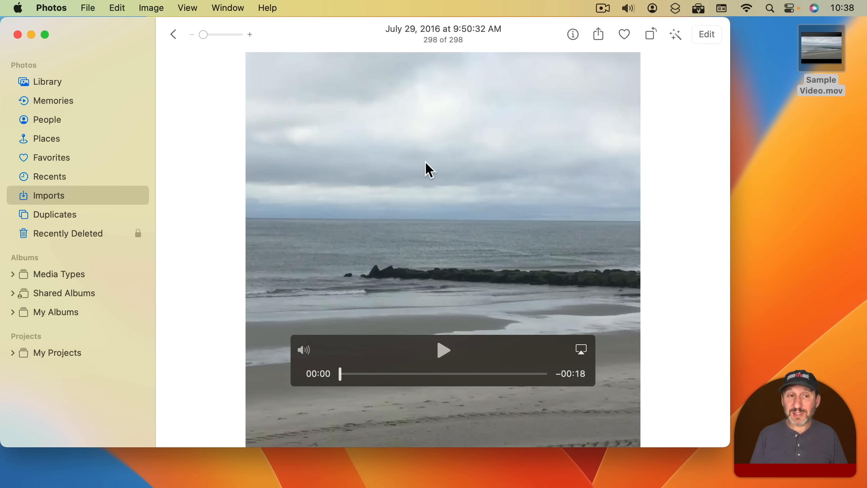
drag(424, 161, 818, 151)
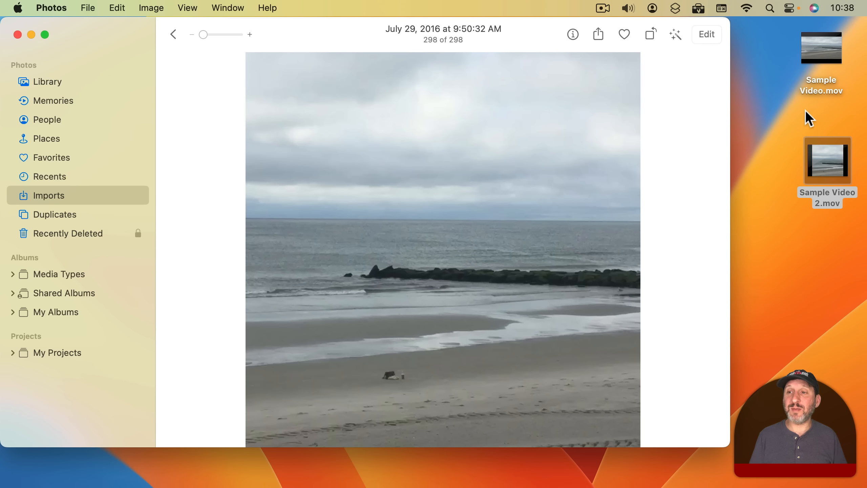
Open Sample Video 2.mov in QuickTime Player, examine its resolution in the Movie Inspector, and quit the player.
mouse_move(818, 162)
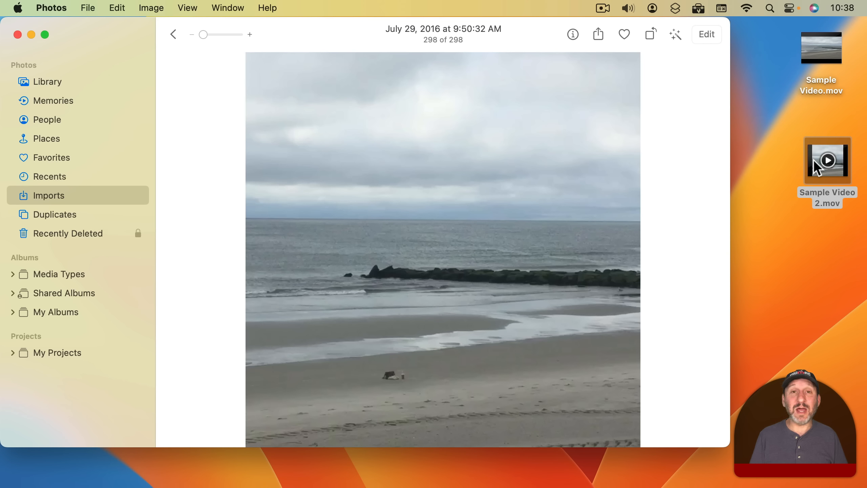
double_click(844, 151)
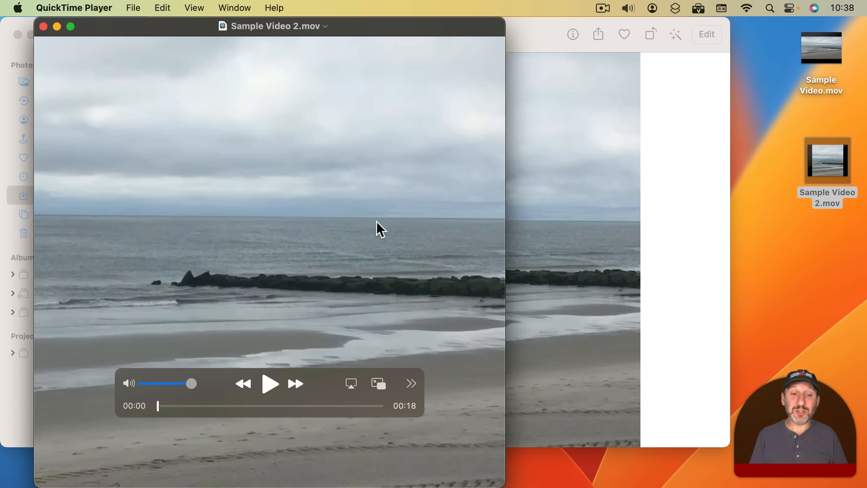
click(239, 8)
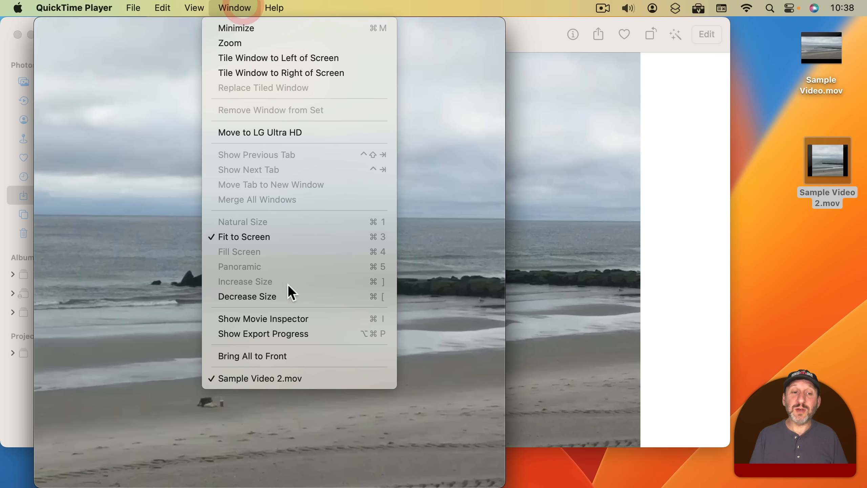
click(286, 318)
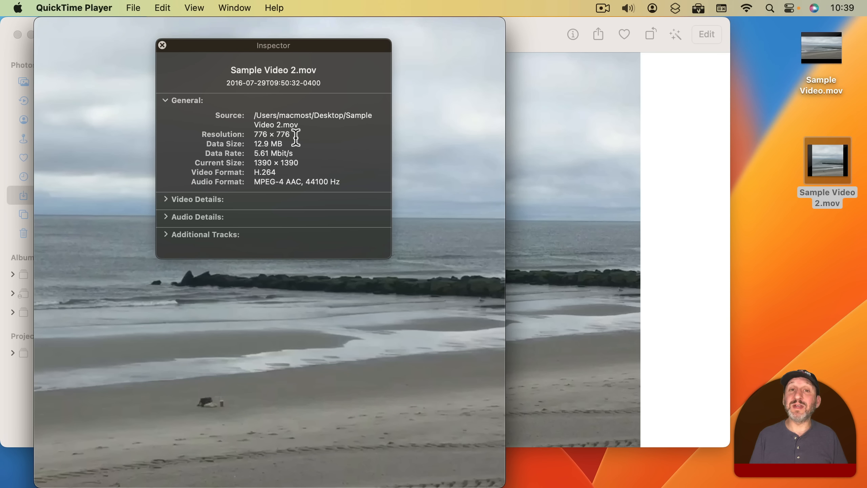
mouse_move(395, 86)
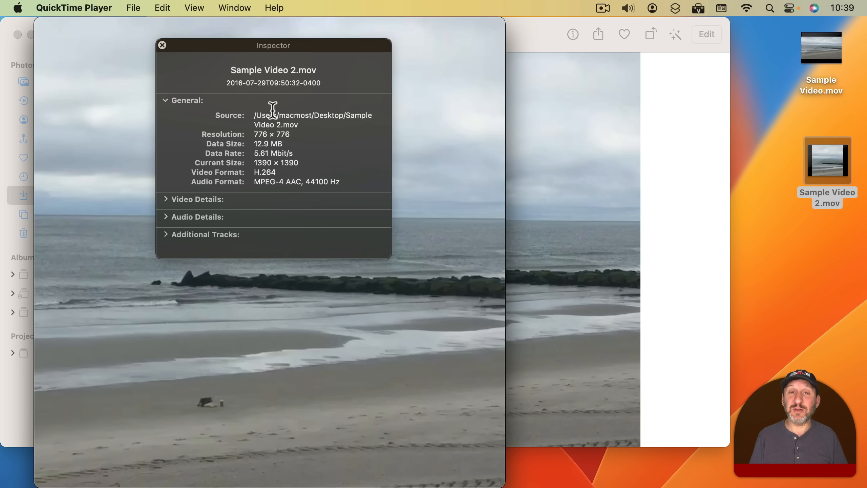
click(162, 45)
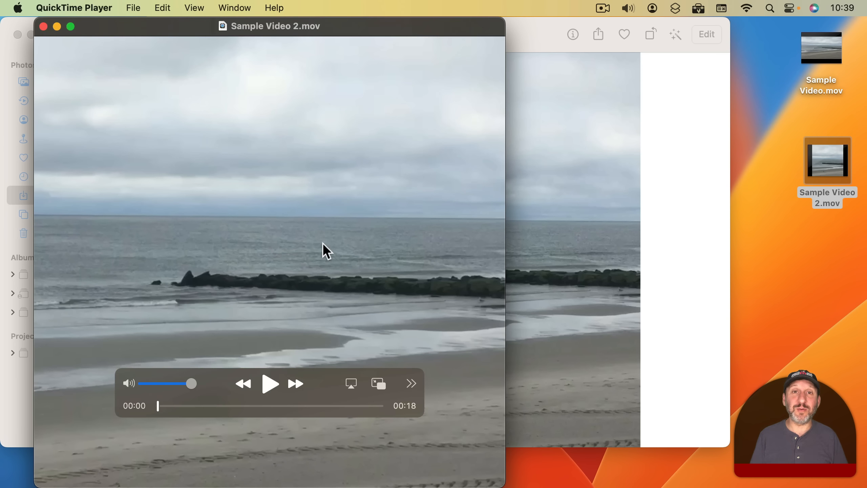
key(super+q)
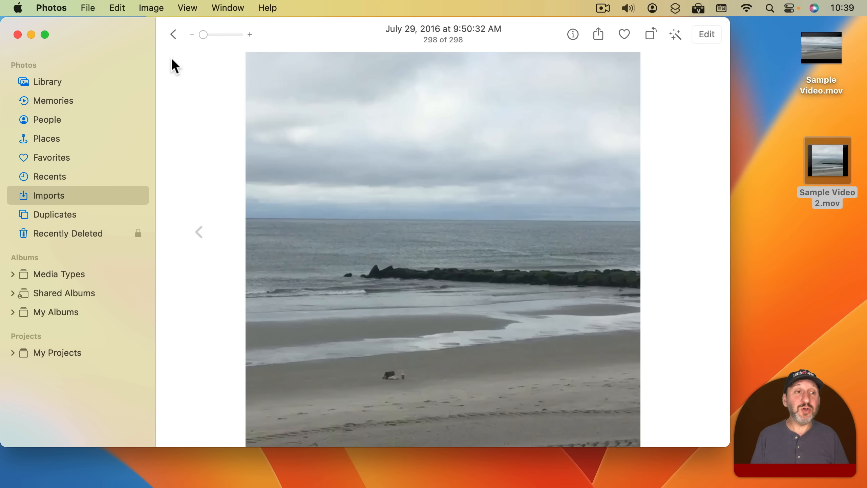
Export the square-cropped beach video to the desktop with the movie quality set to 480p.
click(93, 8)
mouse_move(162, 110)
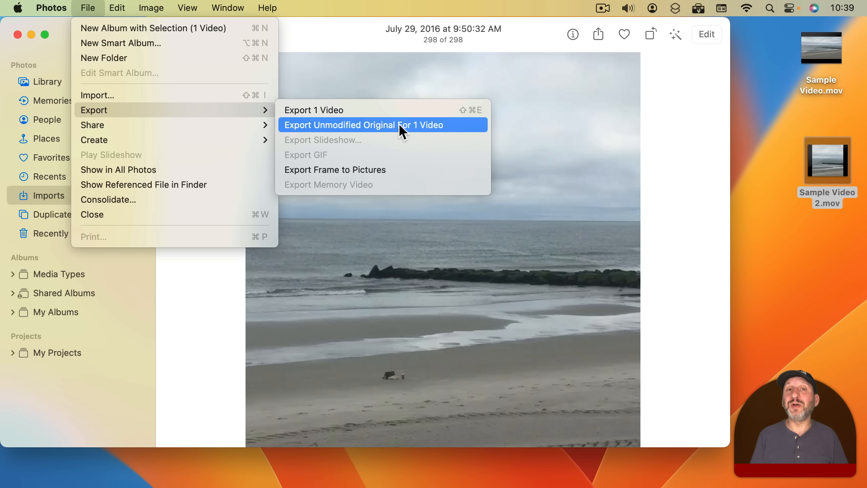
click(325, 112)
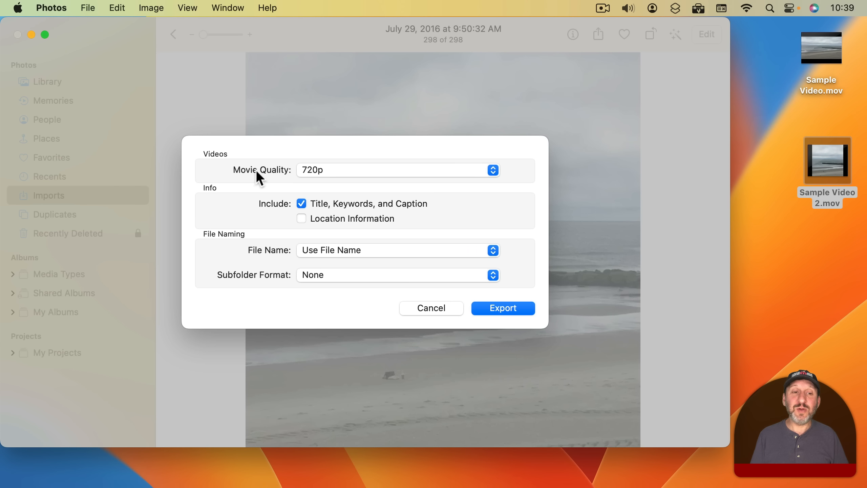
click(357, 169)
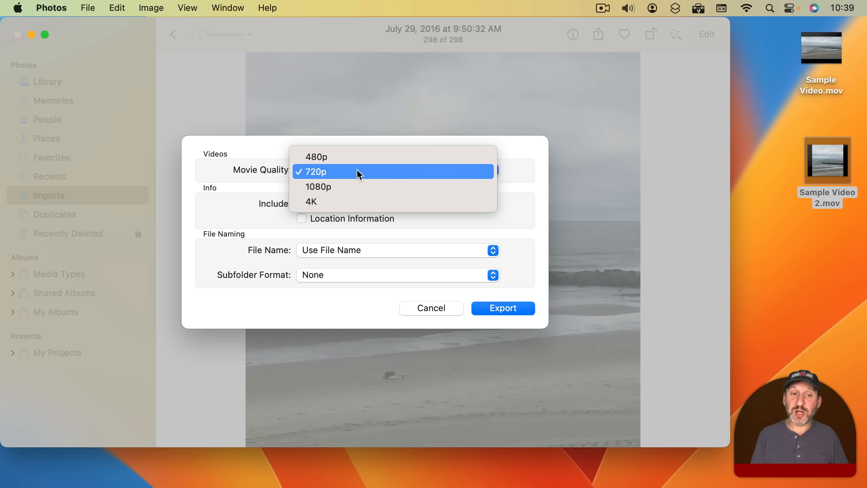
click(359, 202)
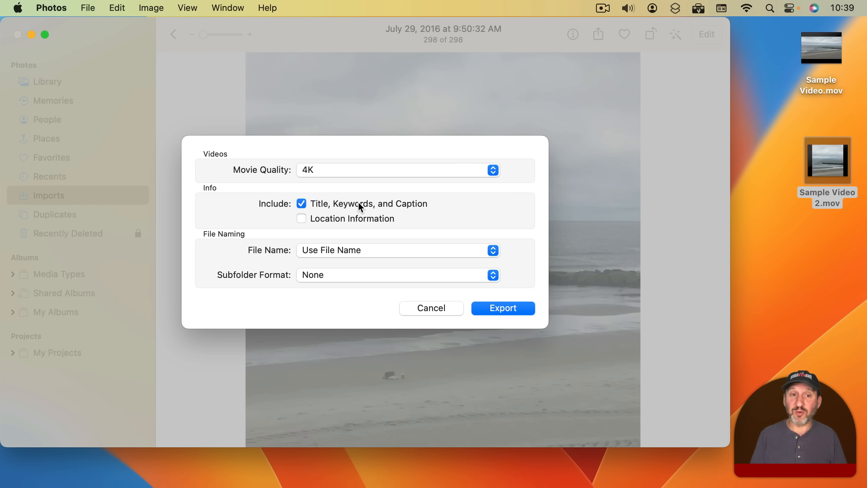
click(340, 169)
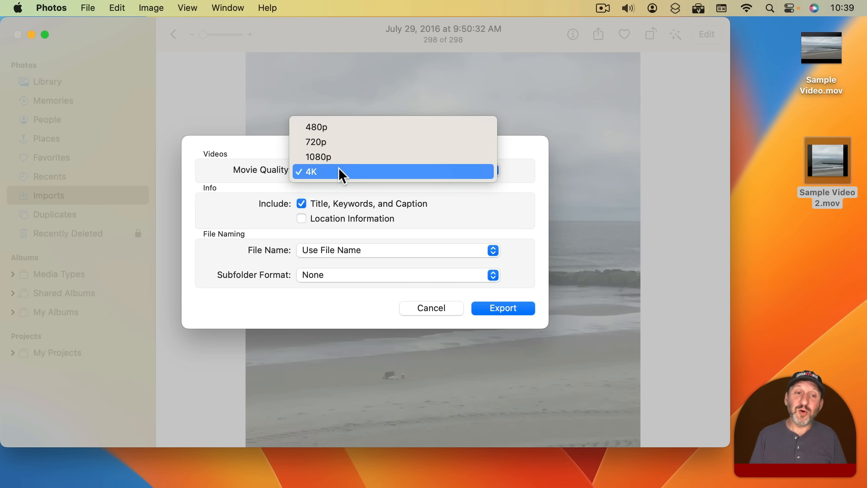
click(337, 127)
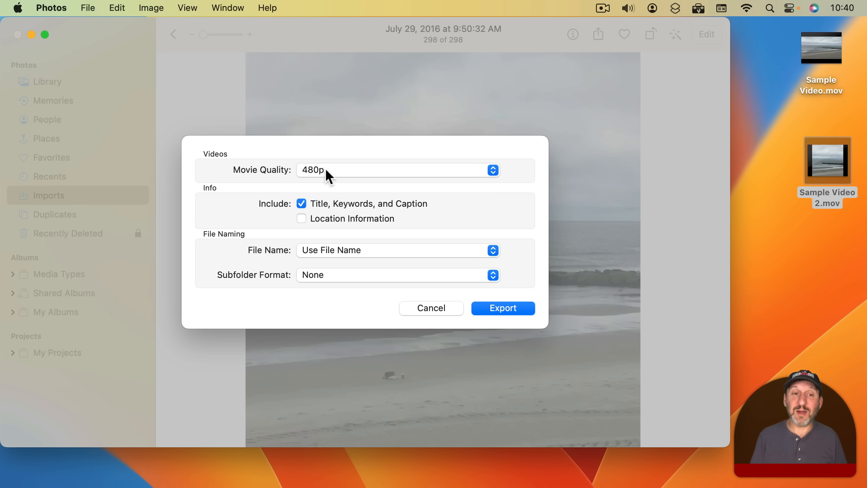
click(501, 307)
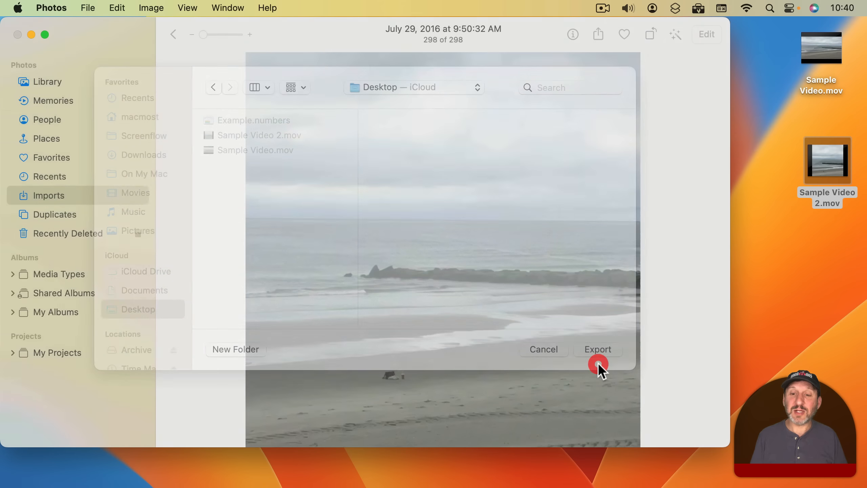
click(598, 363)
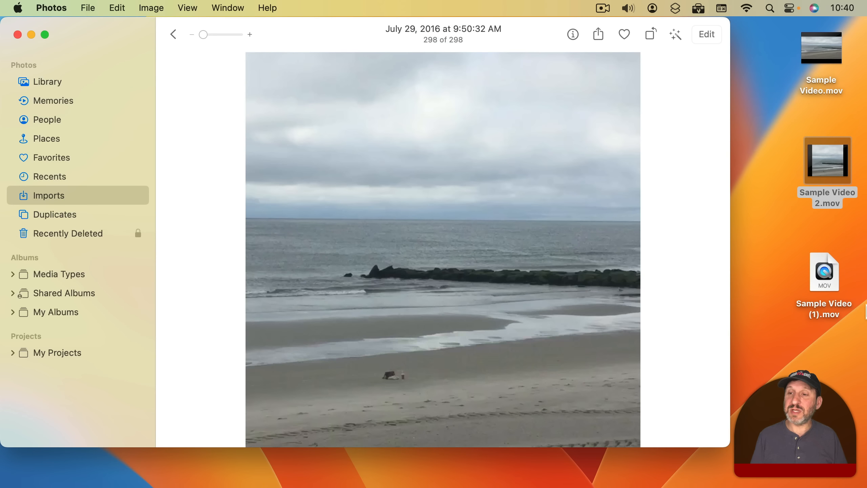
Place Sample Video (1).mov beside the other desktop clips, examine its resolution in QuickTime Player's Movie Inspector, and close it.
drag(833, 274, 775, 196)
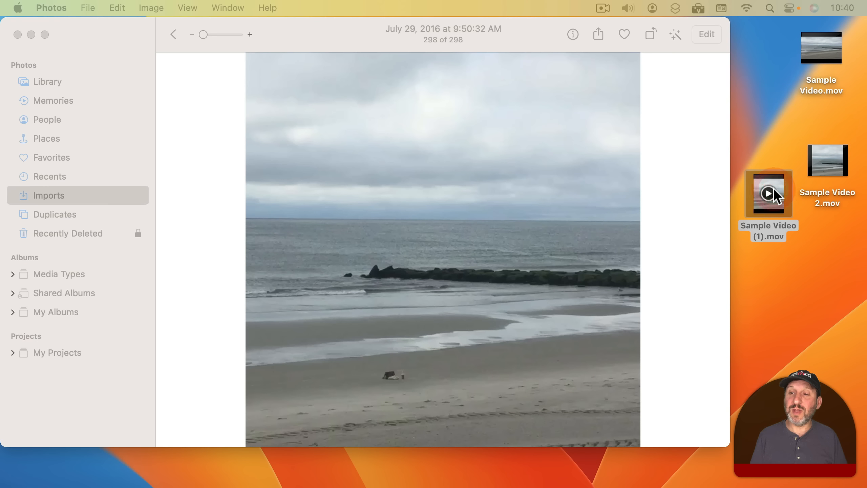
double_click(770, 194)
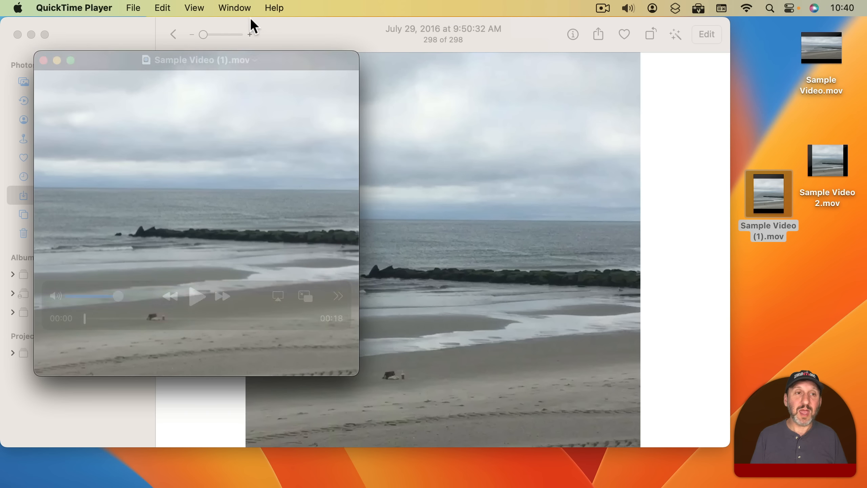
click(235, 8)
click(289, 319)
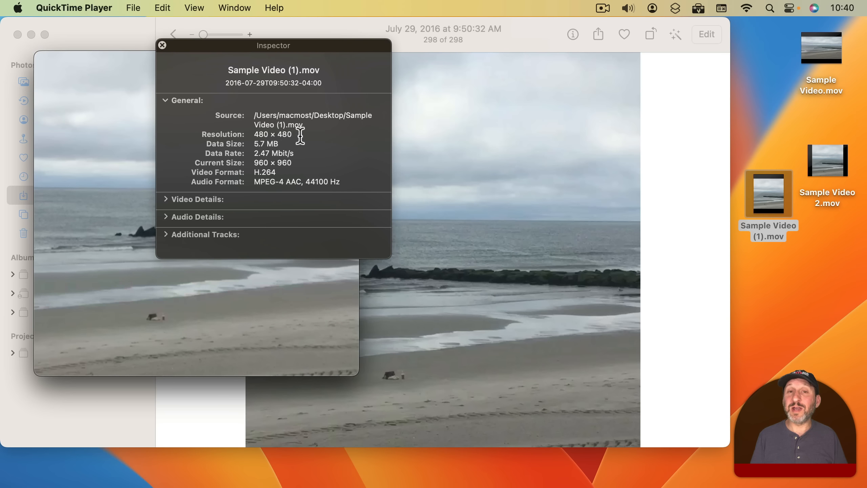
click(162, 45)
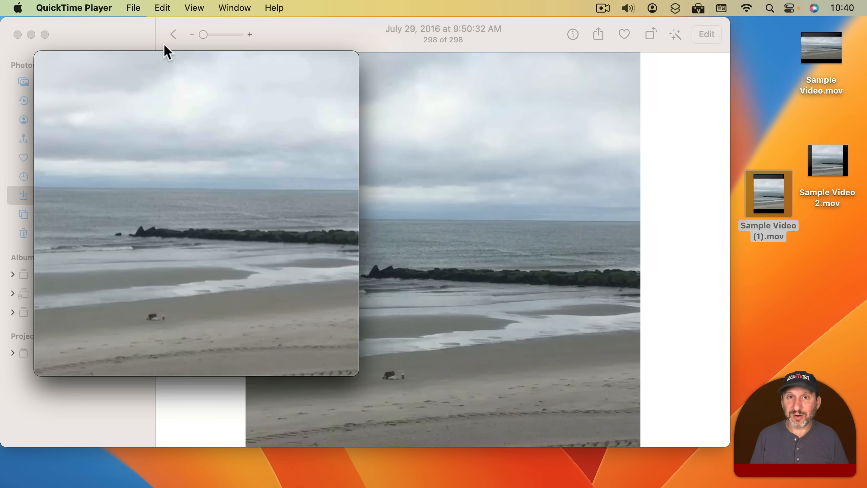
mouse_move(315, 115)
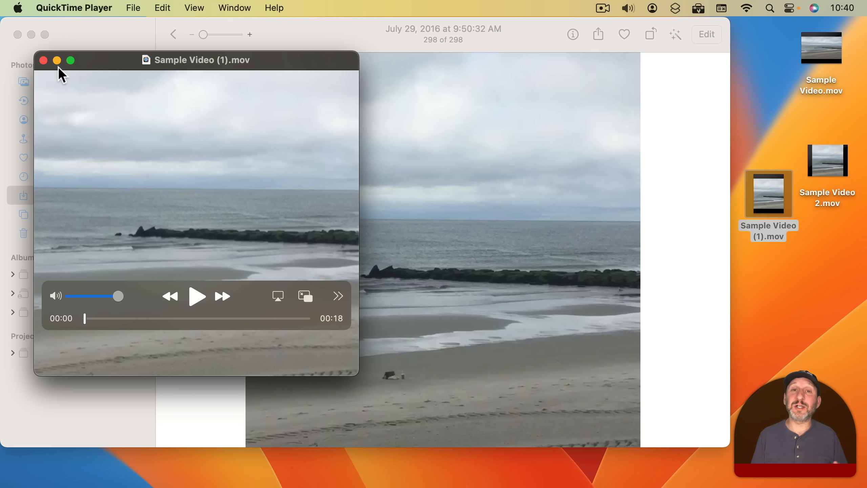
click(43, 60)
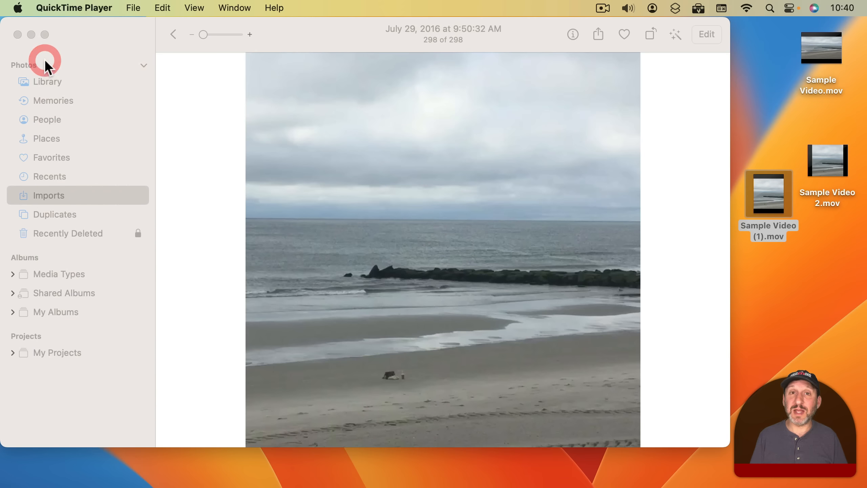
Return to Photos and delete the cropped beach video from the library on all devices.
click(545, 35)
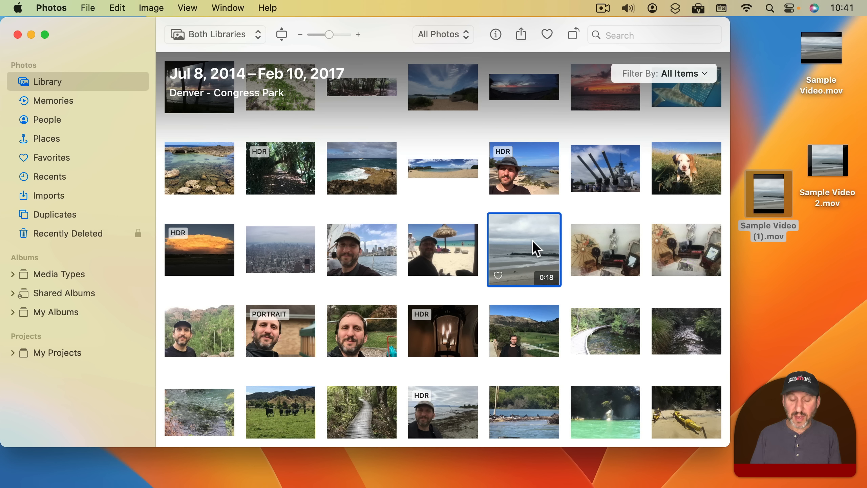
key(BackSpace)
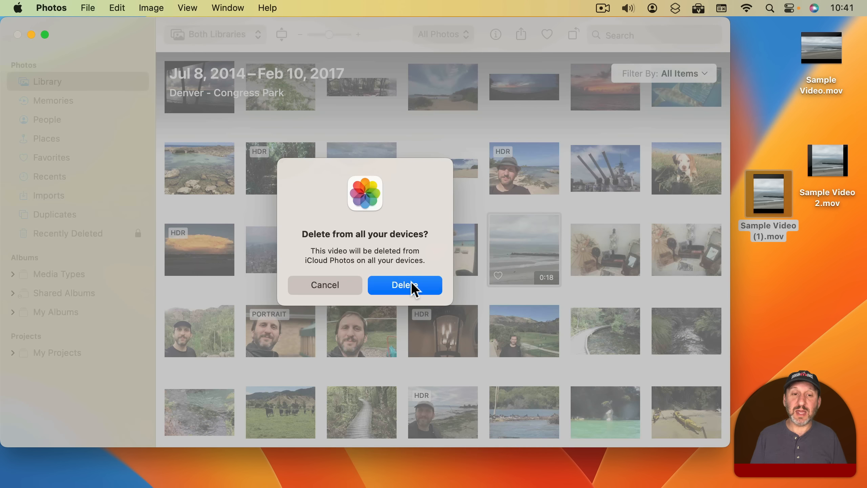
click(412, 284)
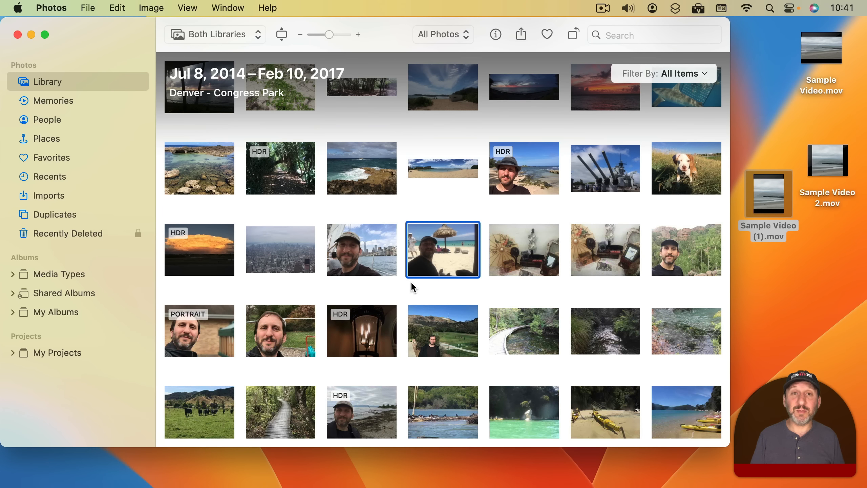